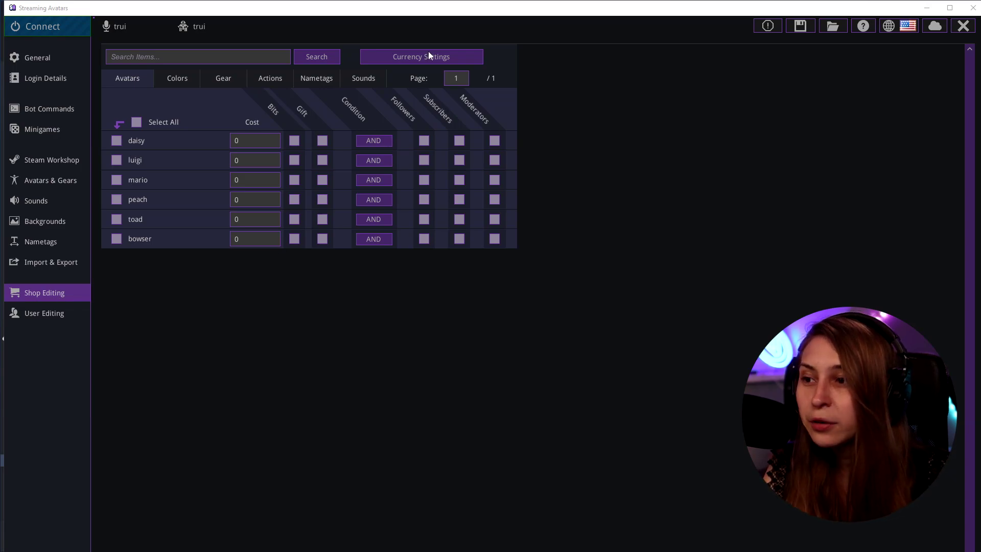
Open the shop's currency settings and enable Show on Extension, !currency commands and the announcement of bits transactions
click(412, 60)
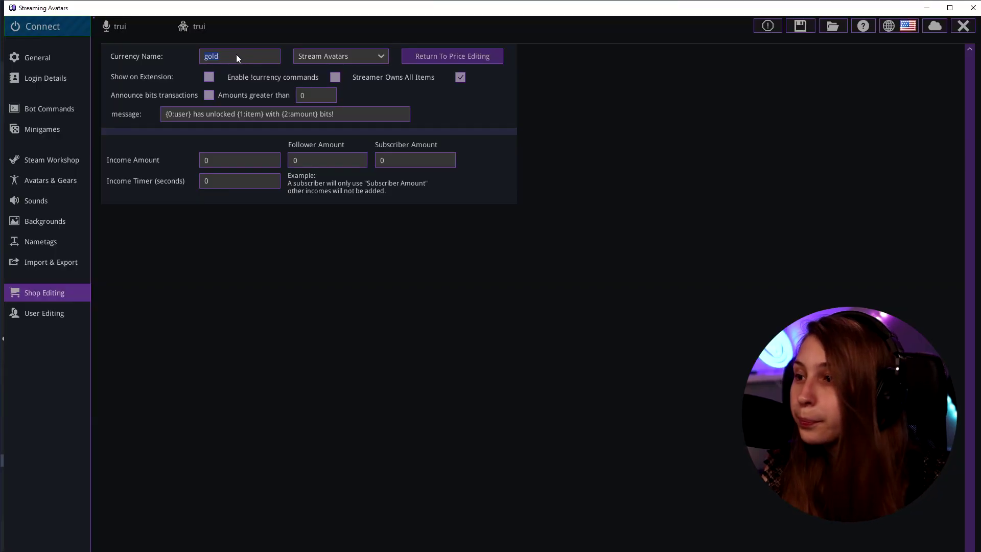
click(327, 55)
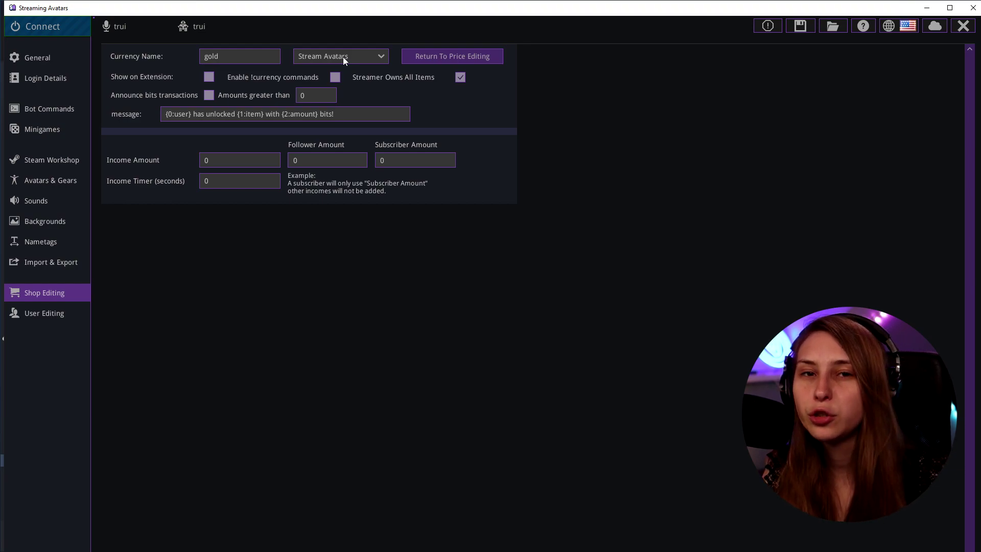
click(343, 59)
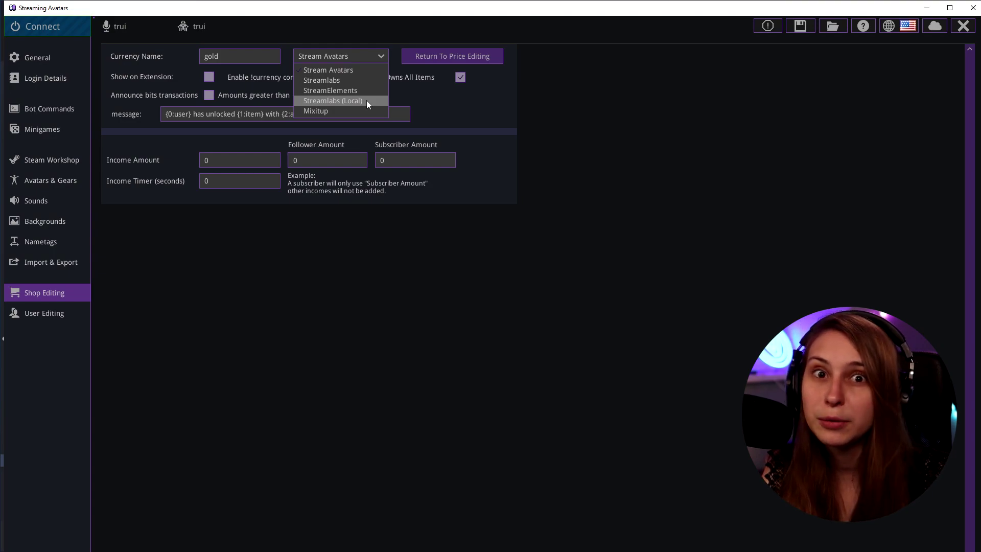
click(491, 107)
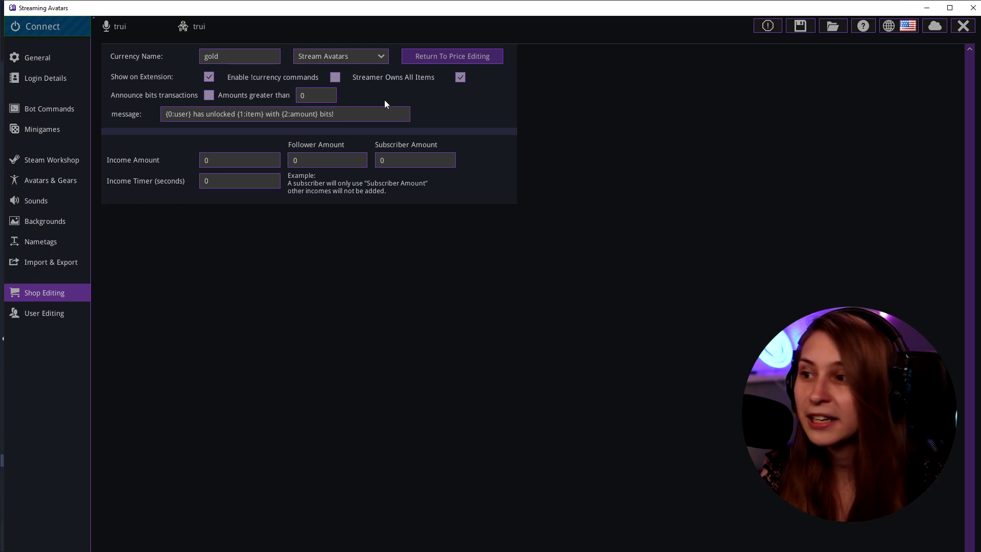
click(335, 80)
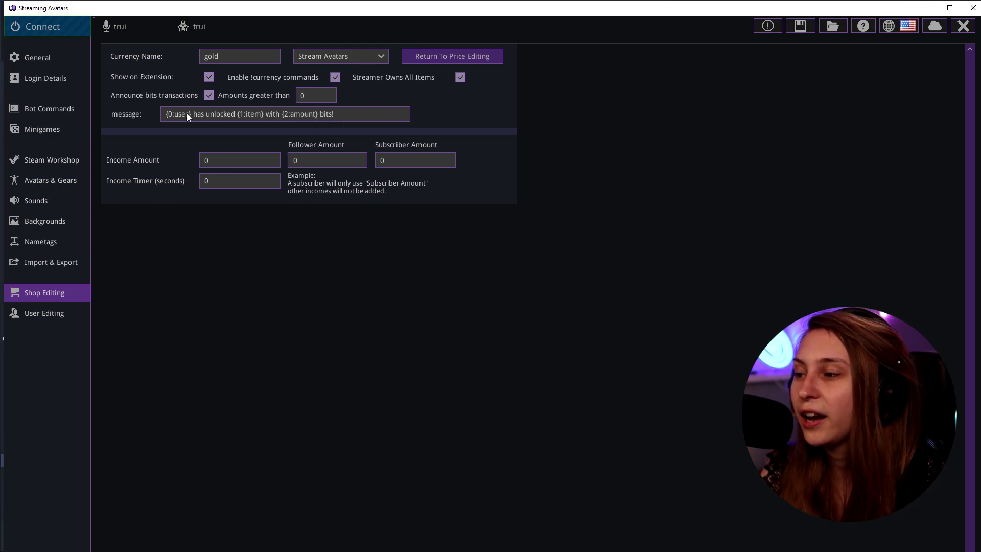
drag(317, 115, 390, 121)
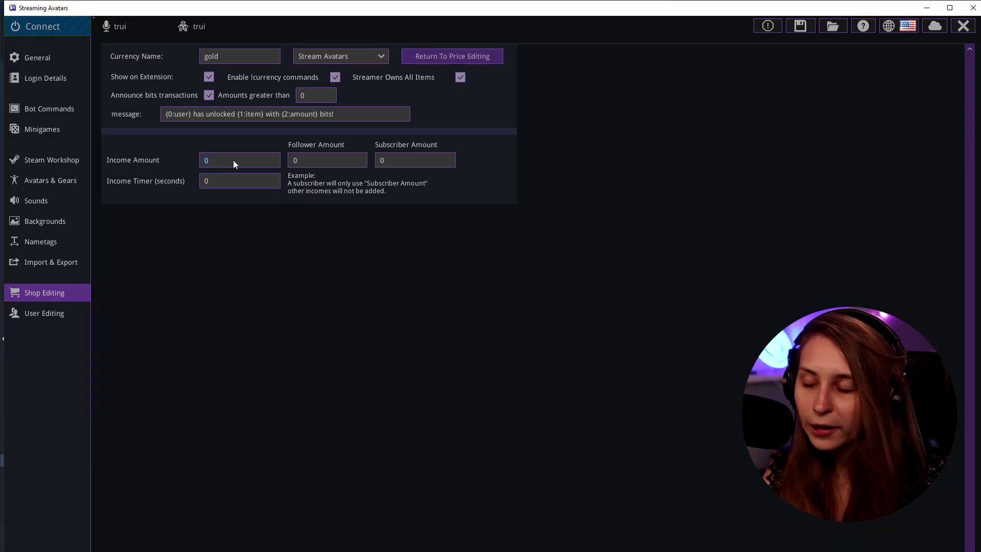
Set the currency income amount to 1, the follower amount to 2 and the subscriber amount to 4
text(1)
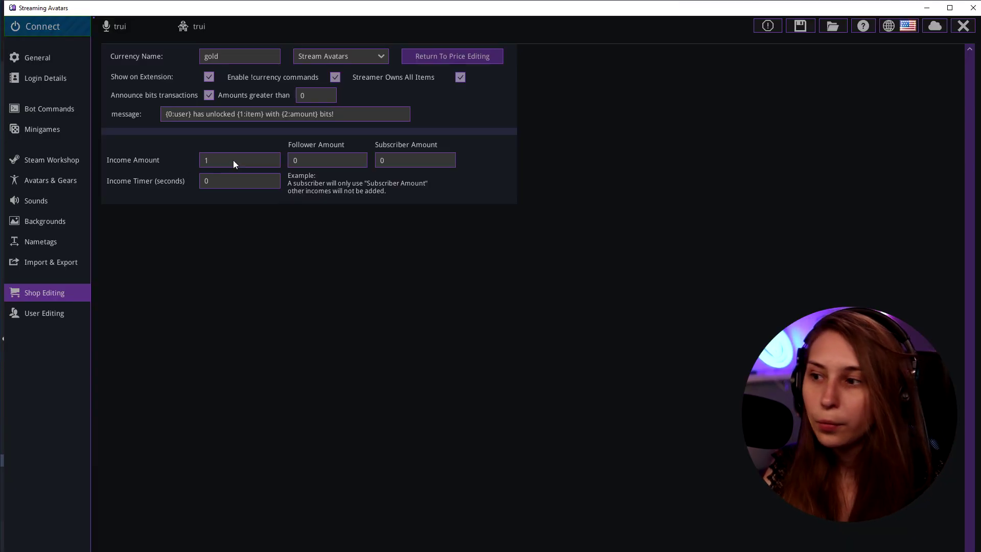
click(339, 164)
text(2)
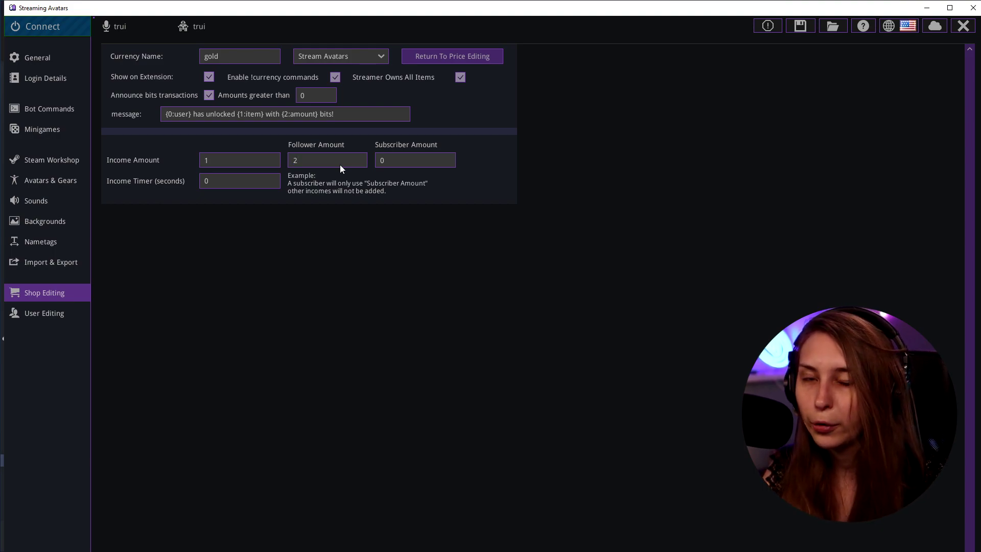
click(412, 161)
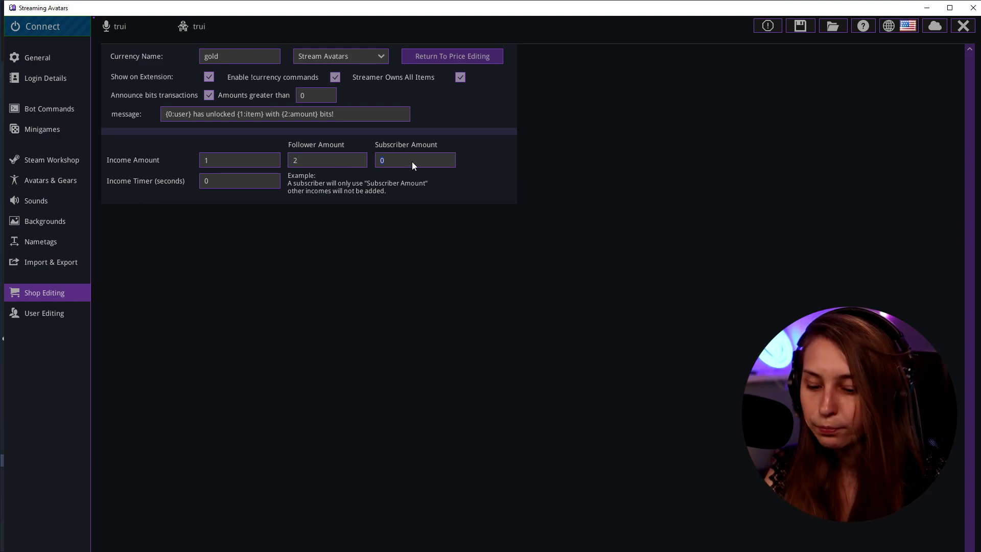
text(4)
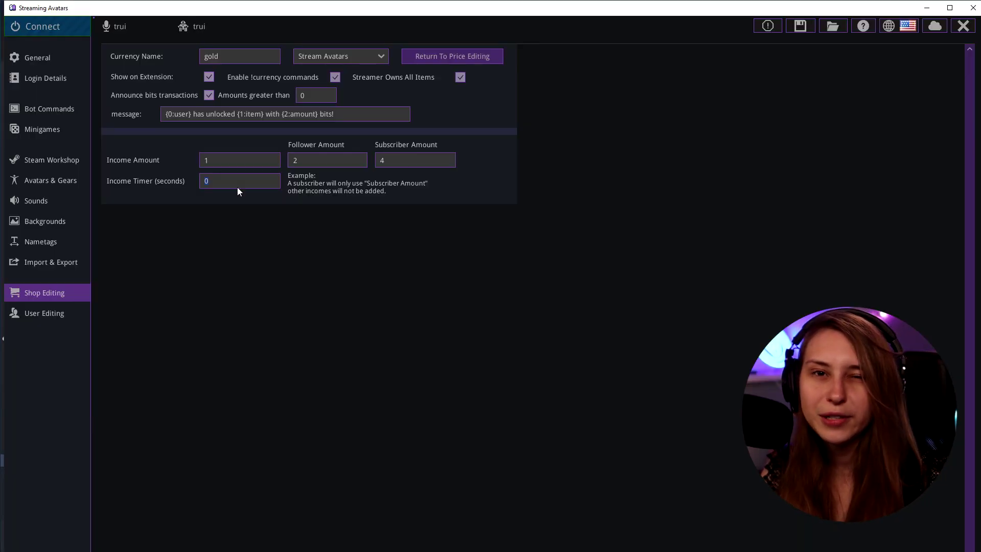
Set the income timer to 600 seconds and return to the item price list
text(1)
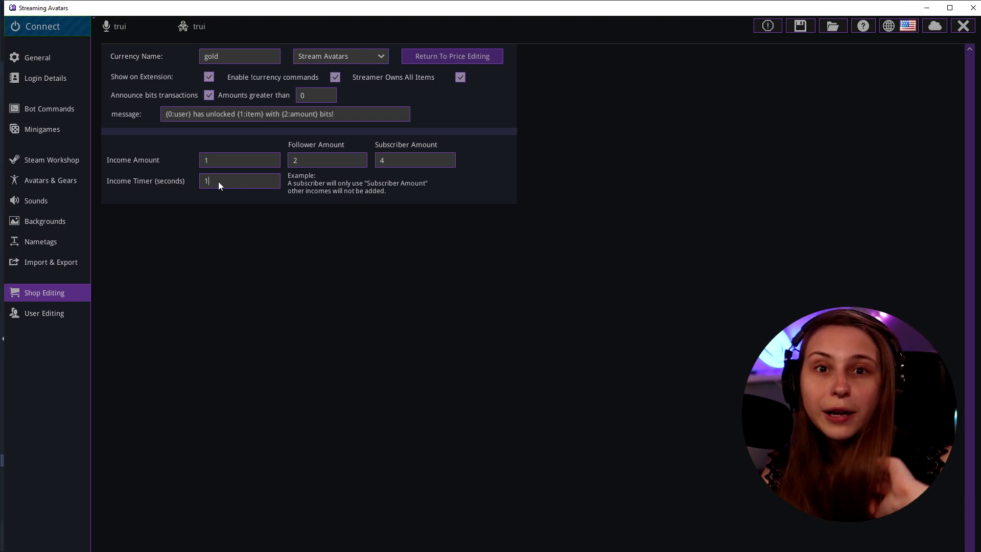
key(BackSpace)
text(600)
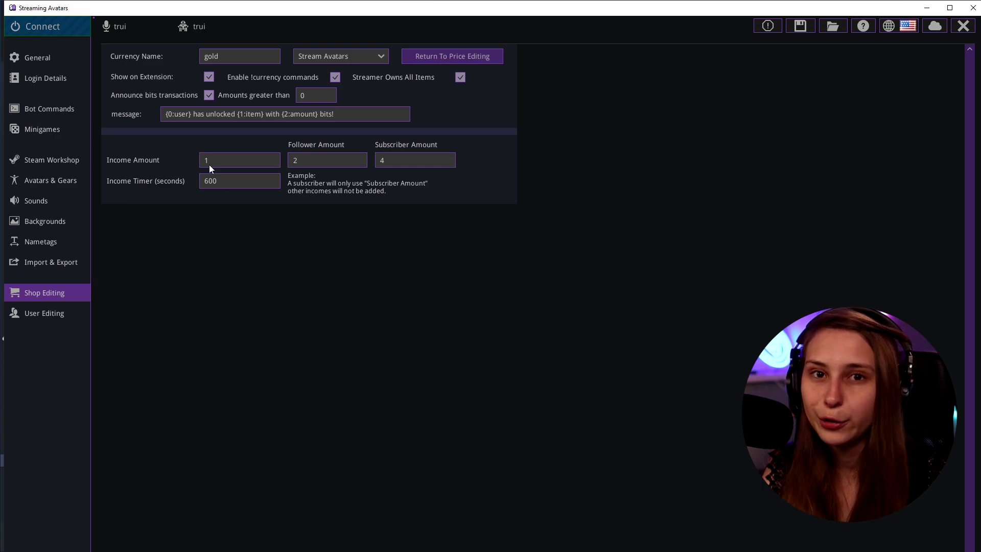
click(434, 53)
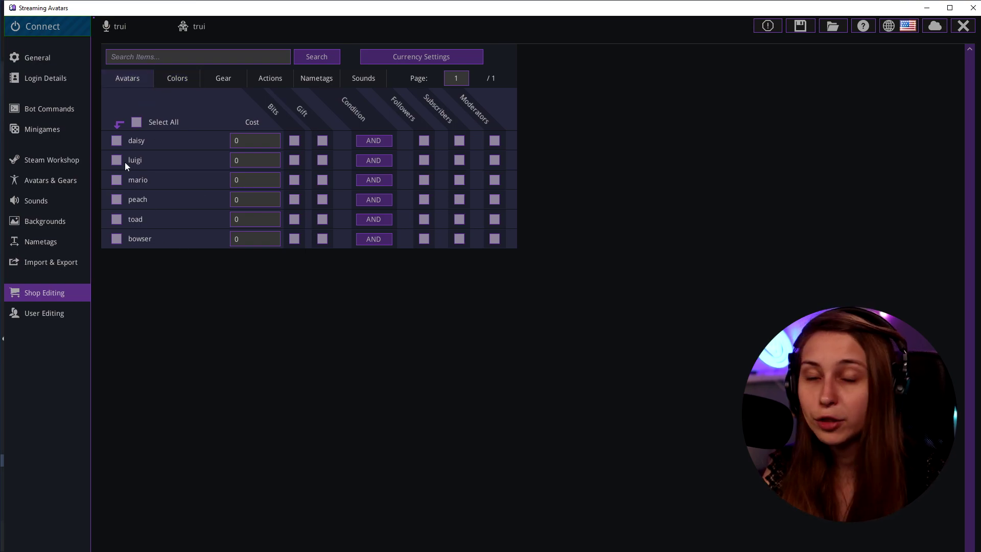
Look through the shop's price lists for colors, gear, actions, nametags, sounds and avatars
click(170, 79)
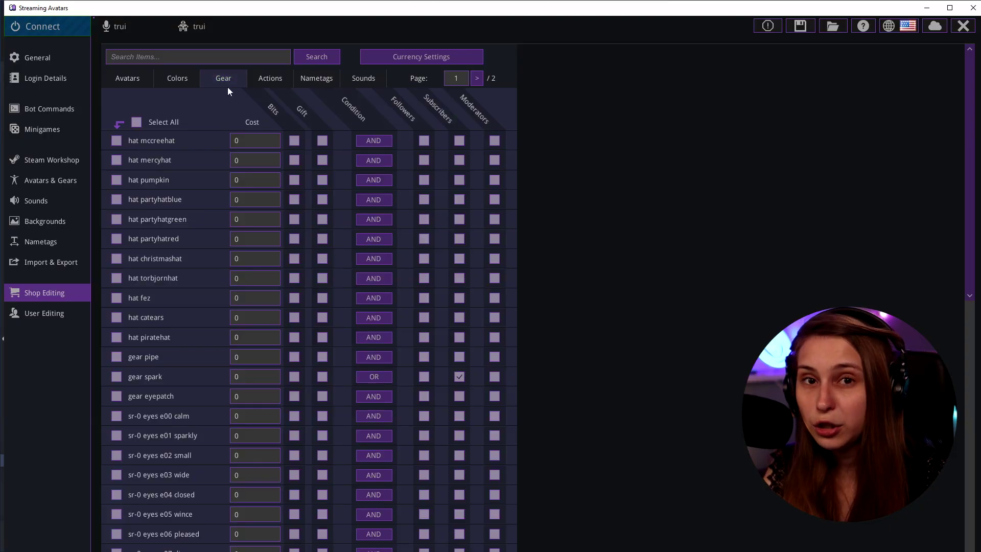
click(274, 76)
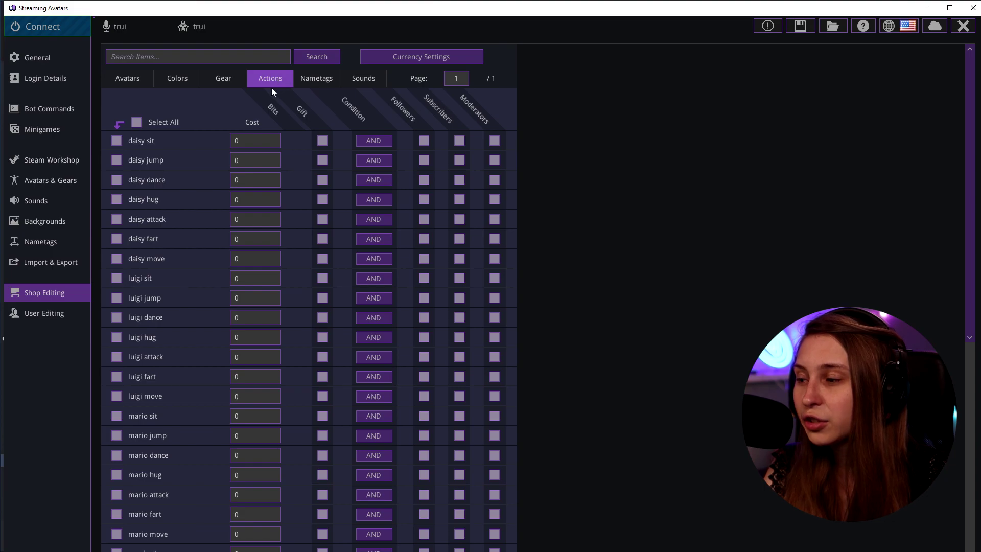
scroll(183, 189, down, 3)
scroll(196, 204, up, 3)
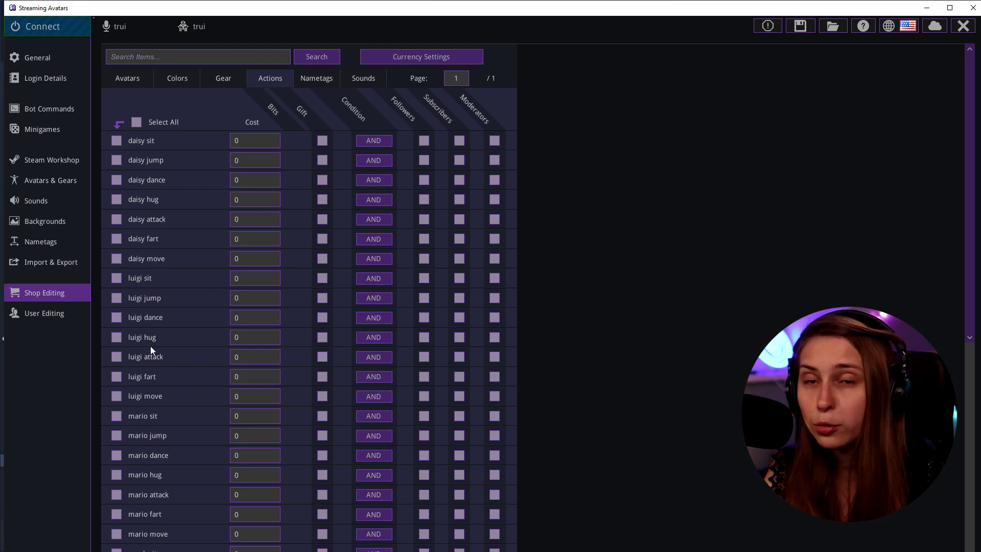
click(314, 82)
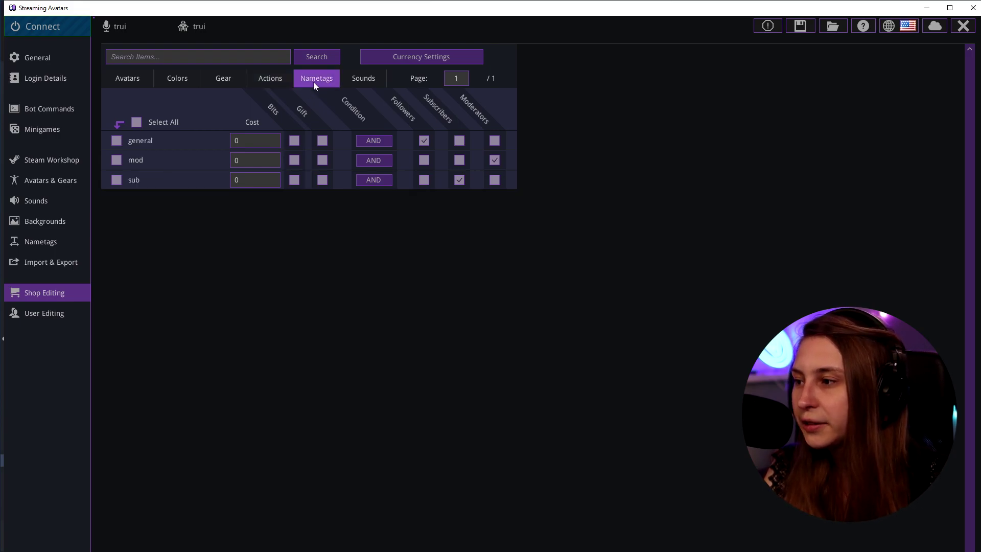
click(356, 82)
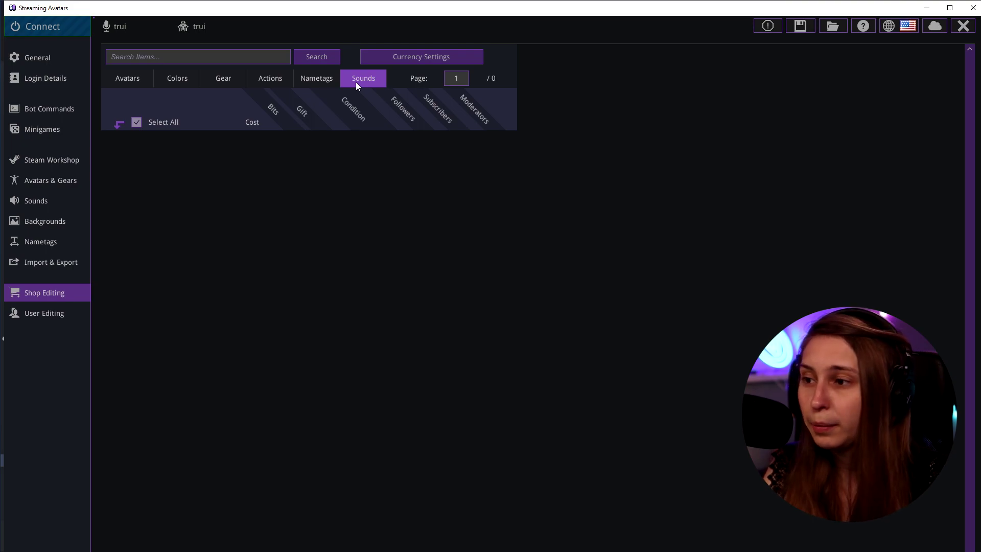
click(185, 79)
click(226, 82)
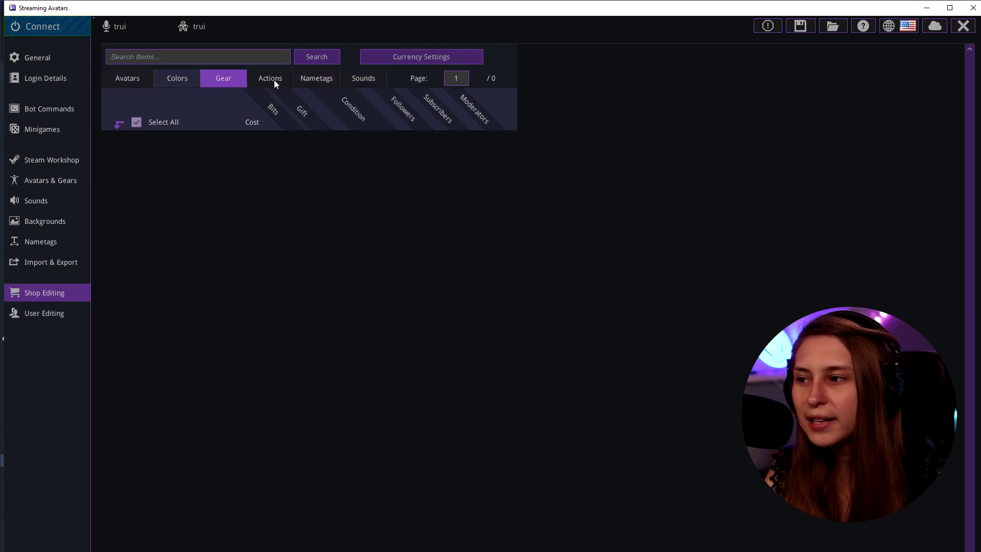
click(274, 79)
click(121, 77)
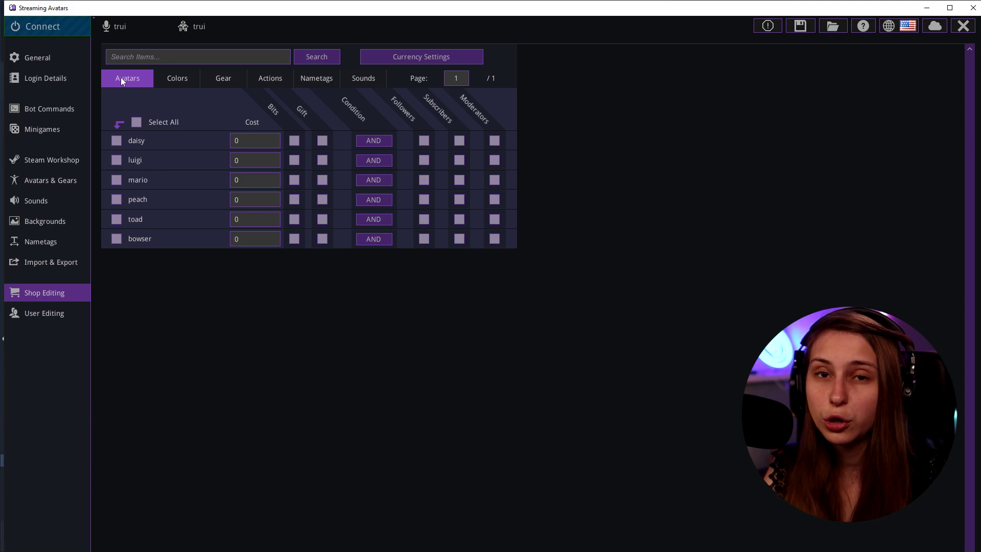
click(310, 76)
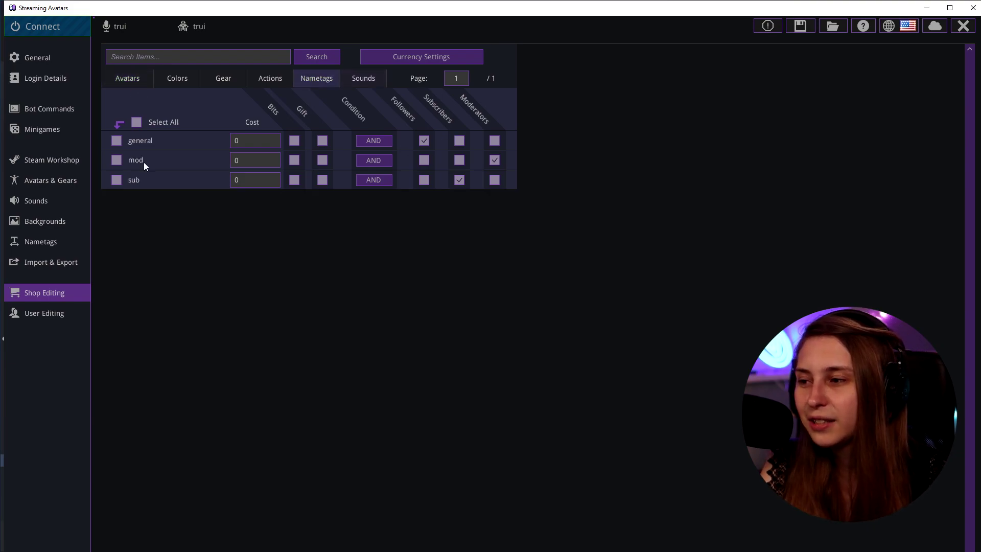
Try a cost of 100 for the daisy avatar and check which currency that price uses
click(137, 83)
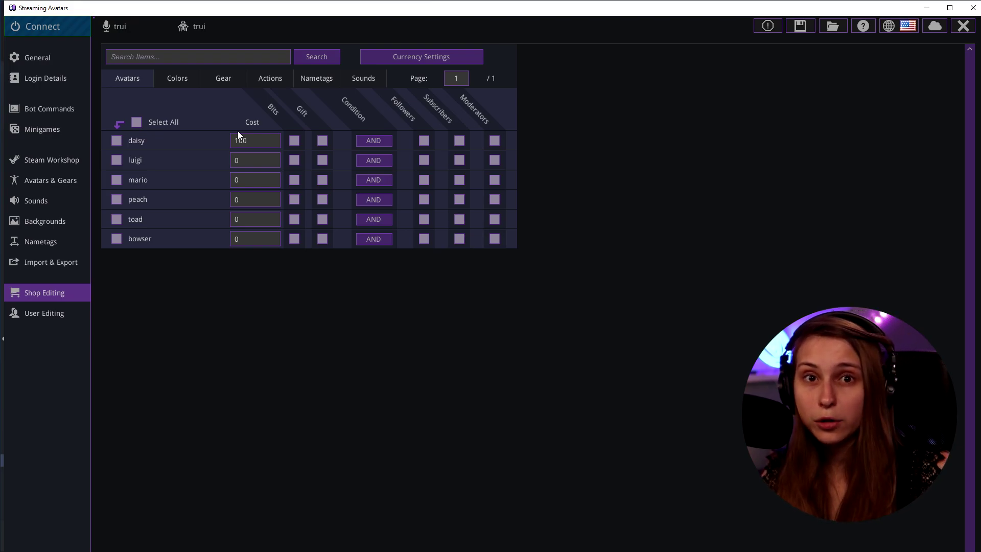
click(383, 57)
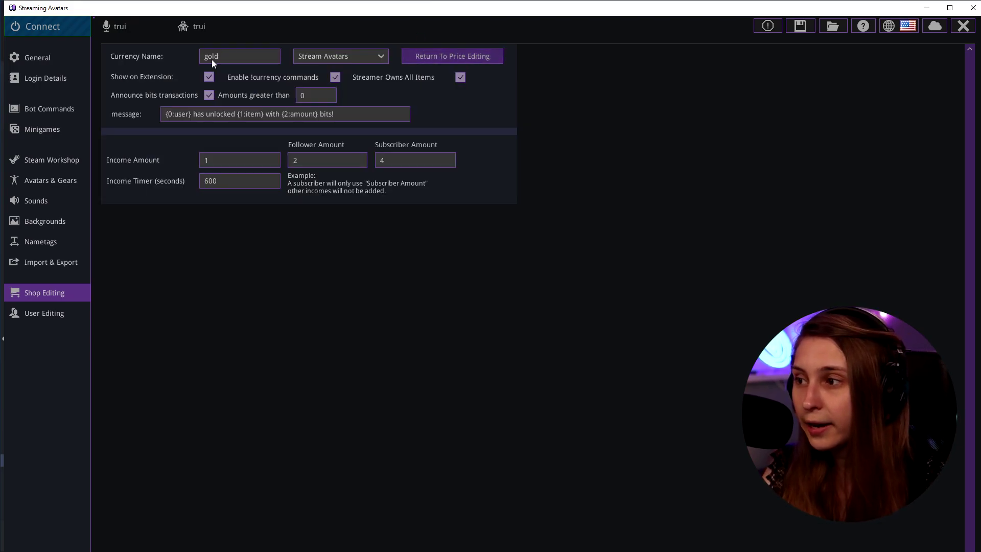
click(434, 54)
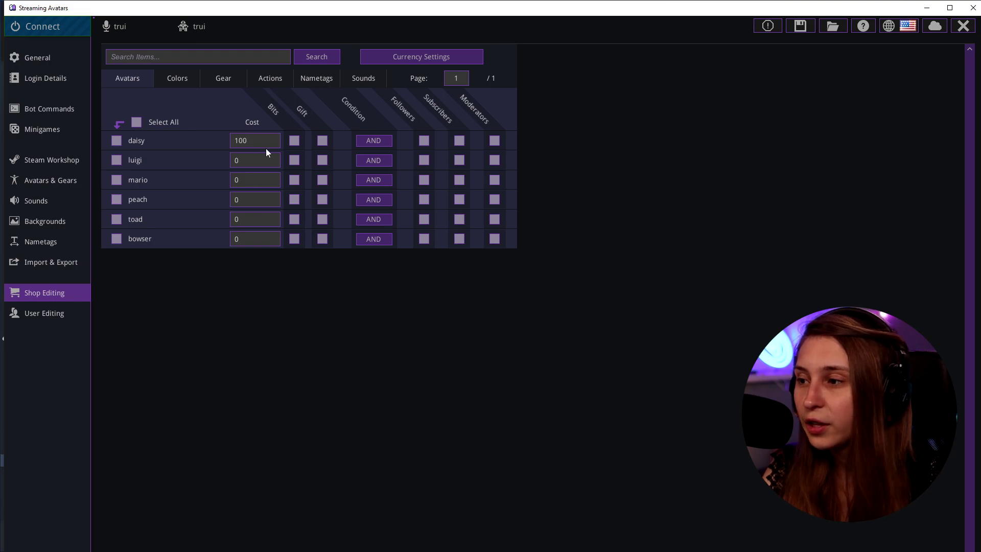
Try pricing the daisy avatar at 500 bits, and turn its bits pricing off again
click(294, 140)
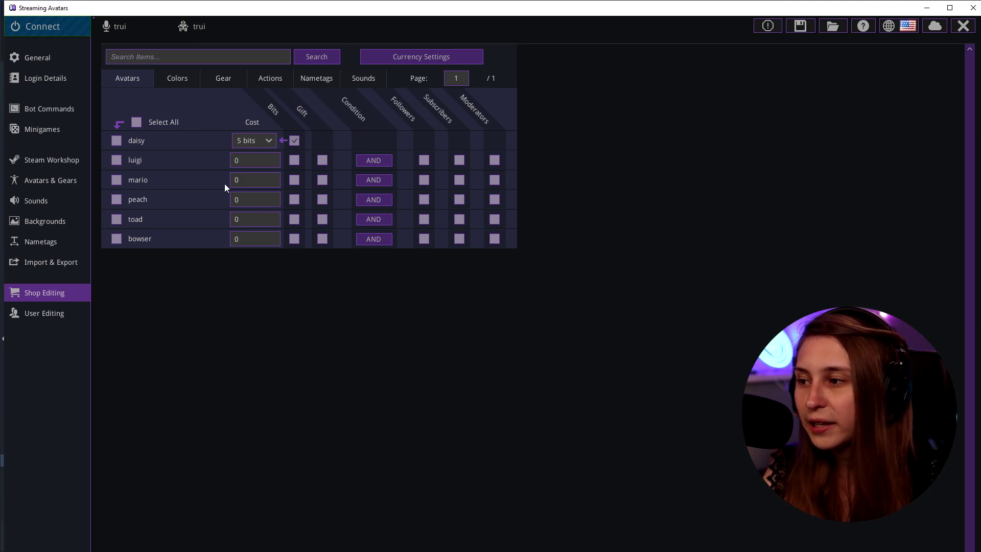
click(246, 140)
click(258, 216)
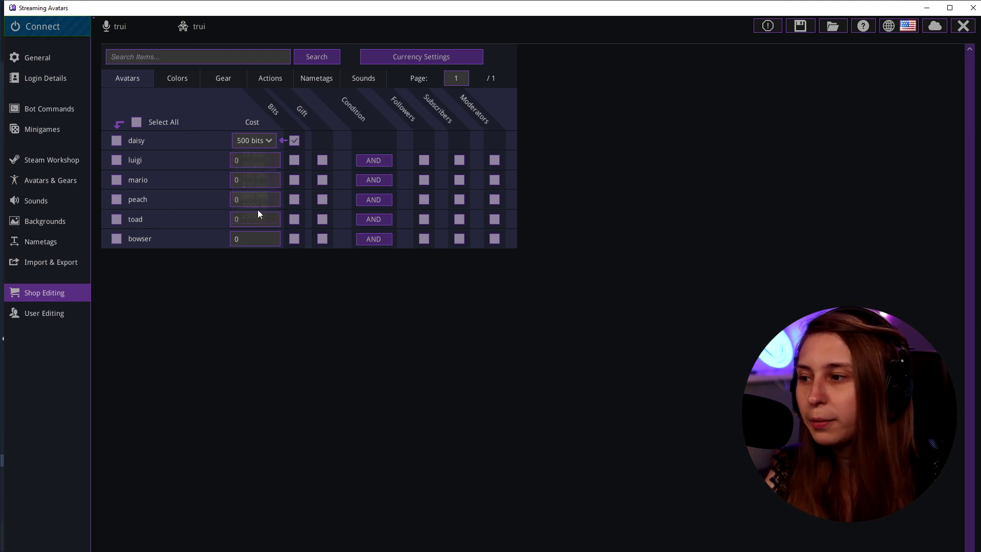
click(294, 139)
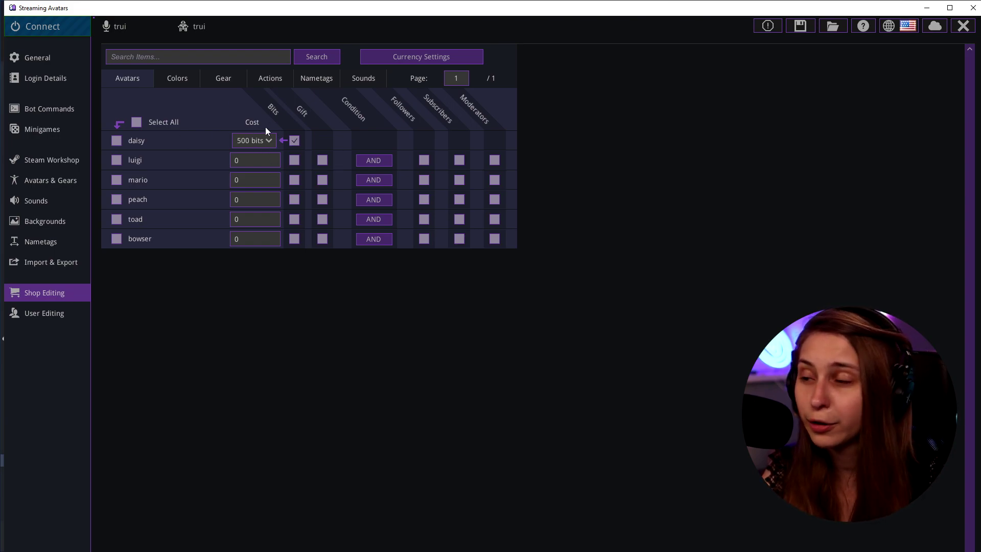
click(294, 141)
Try the gift option and the follower, subscriber and moderator conditions on the daisy avatar, and clear them
click(323, 140)
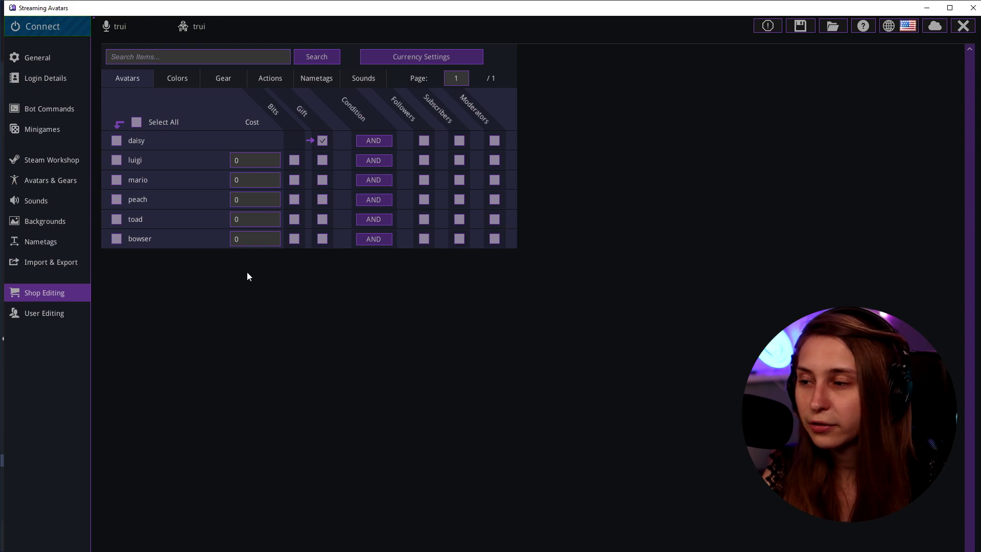
click(322, 140)
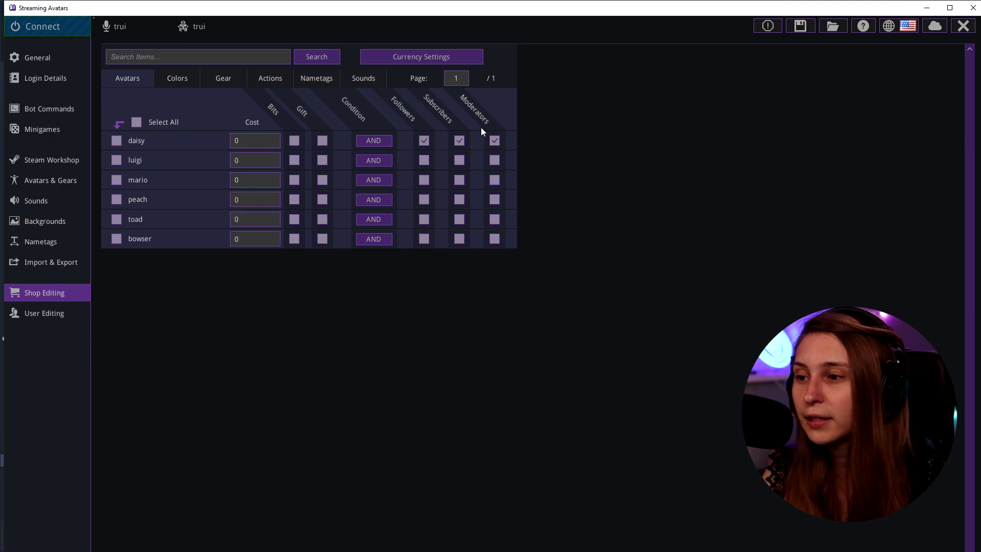
click(257, 142)
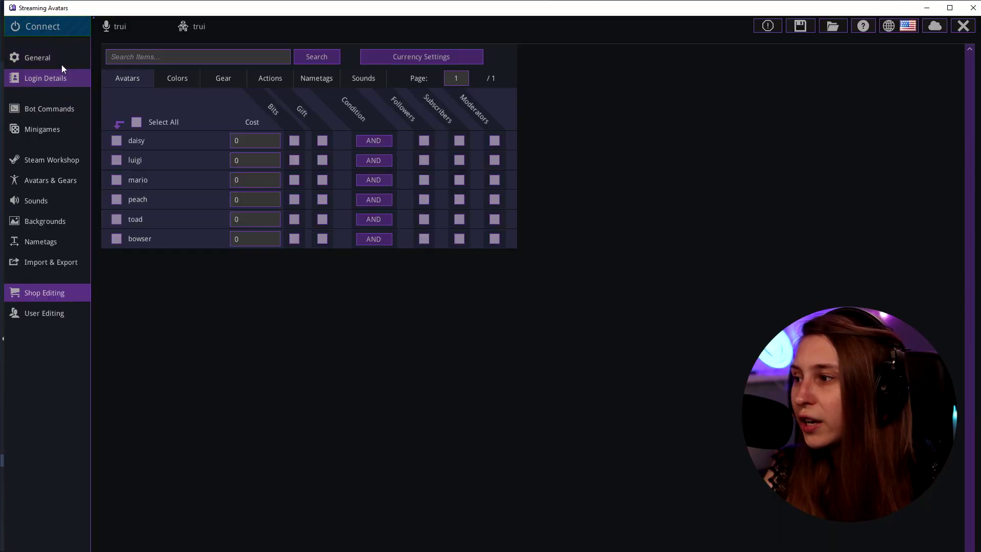
Check the available choices for who can spawn in the general Viewer Spawning settings
click(59, 56)
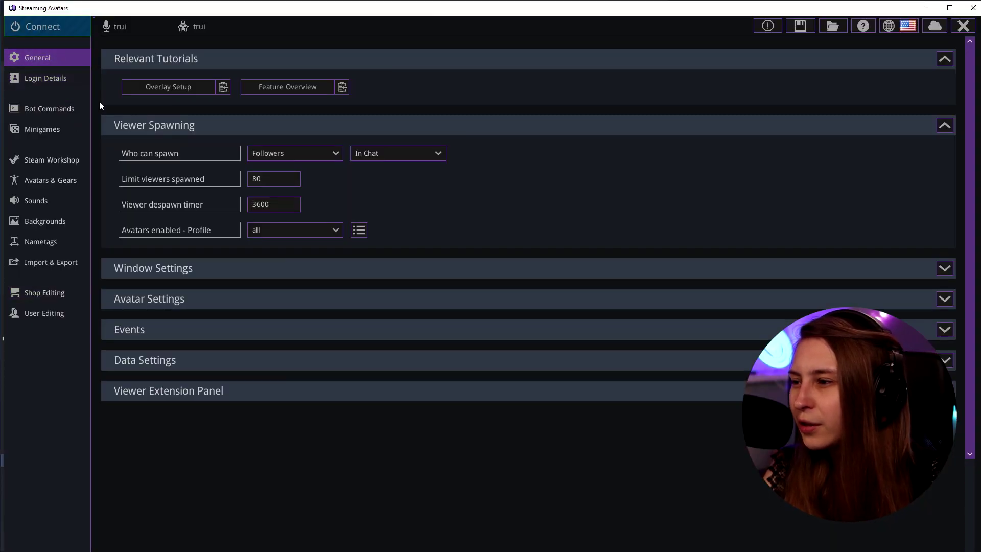
click(293, 150)
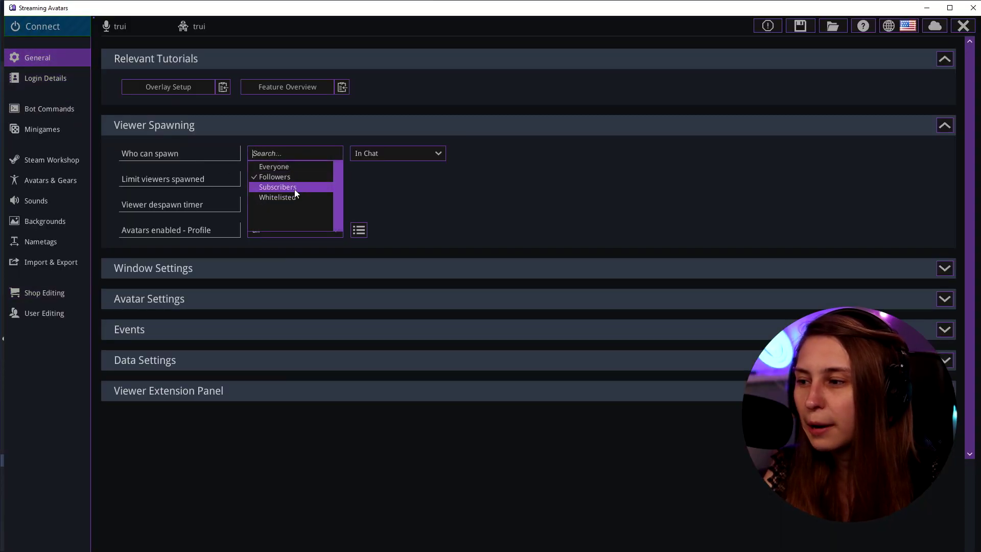
click(566, 199)
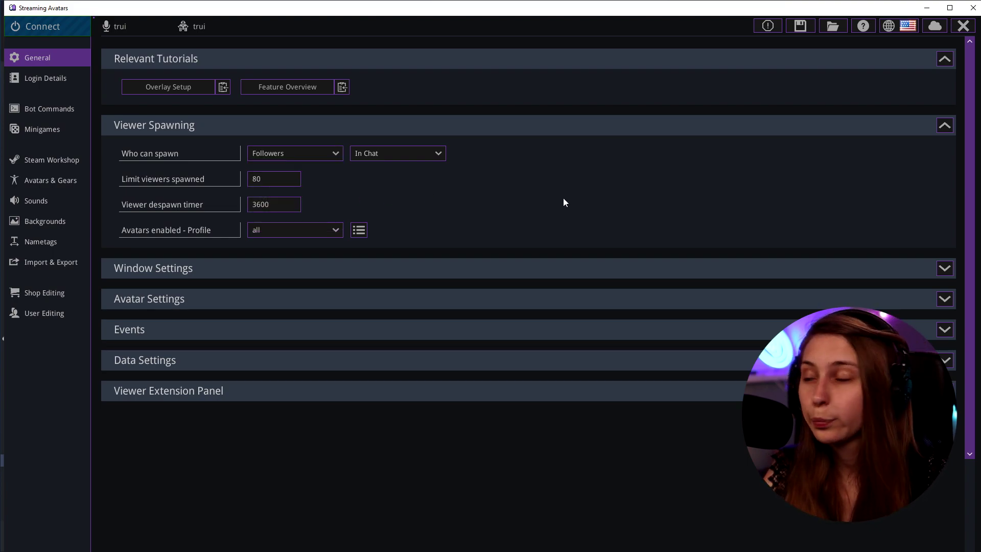
Enable output for the Currency command in the bot commands
click(56, 109)
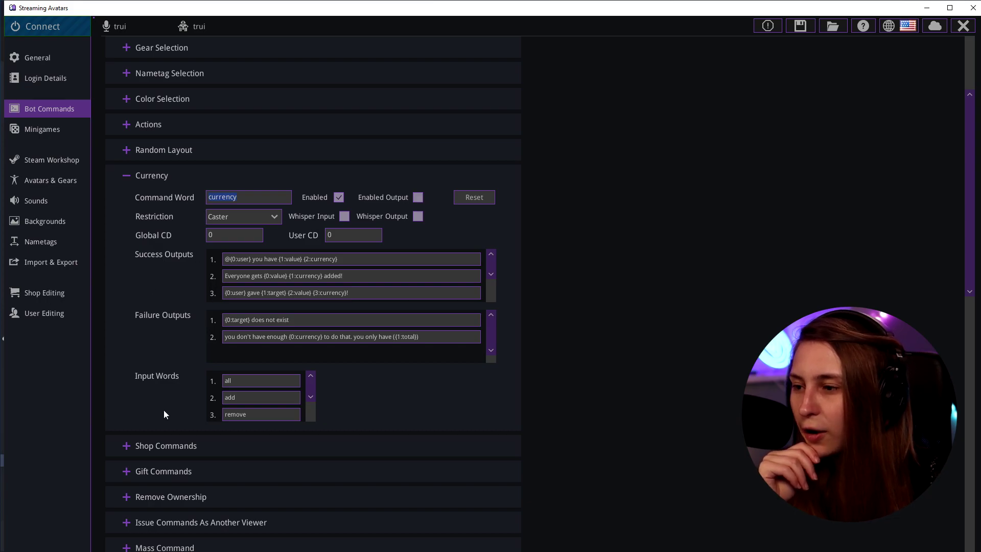
click(417, 198)
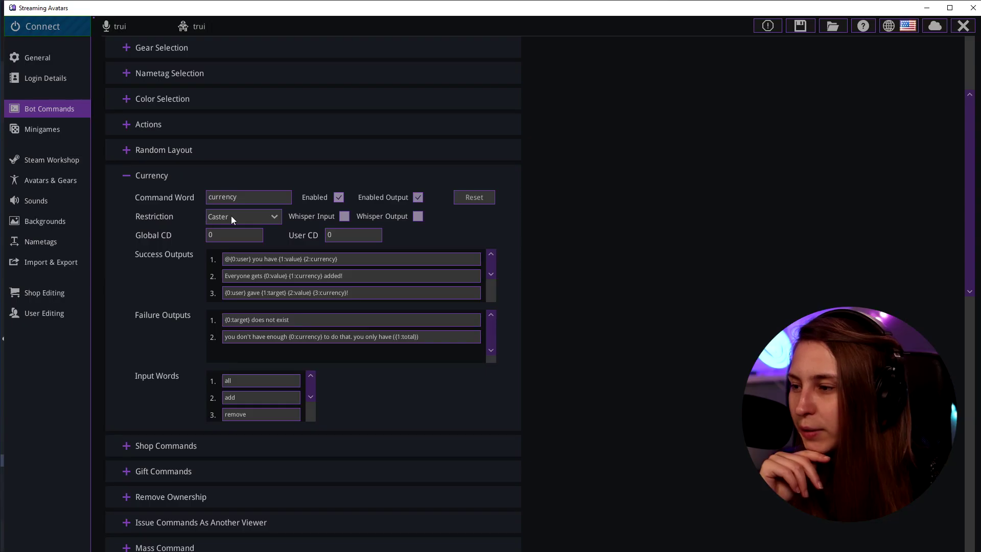
Set the Currency command's restriction to Everyone, with a global cooldown of 5 and a user cooldown of 10
click(230, 215)
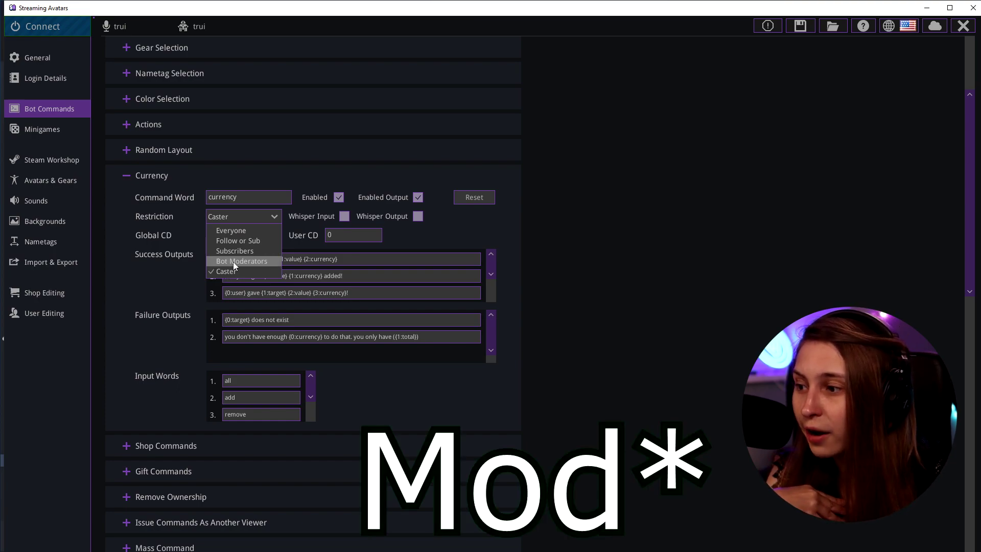
click(248, 231)
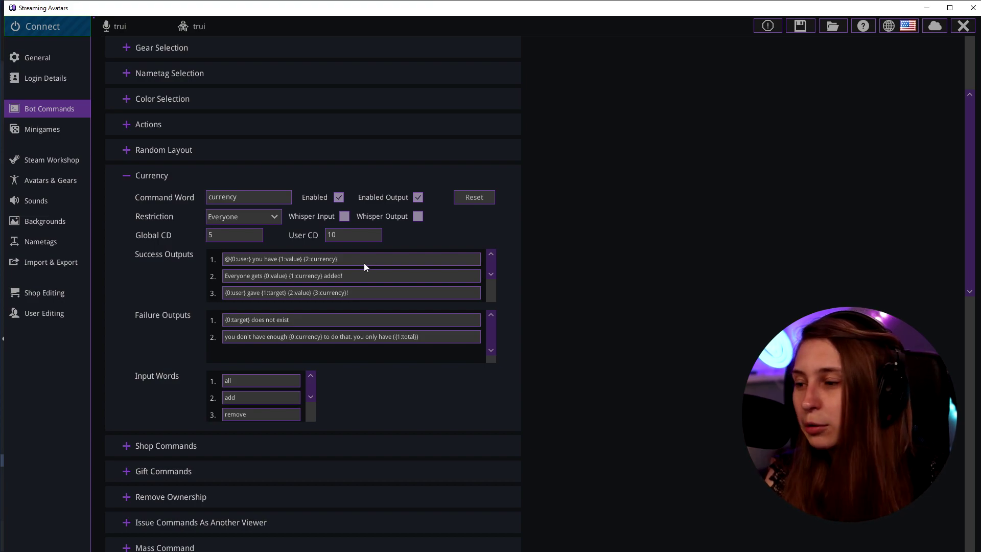
scroll(427, 274, down, 1)
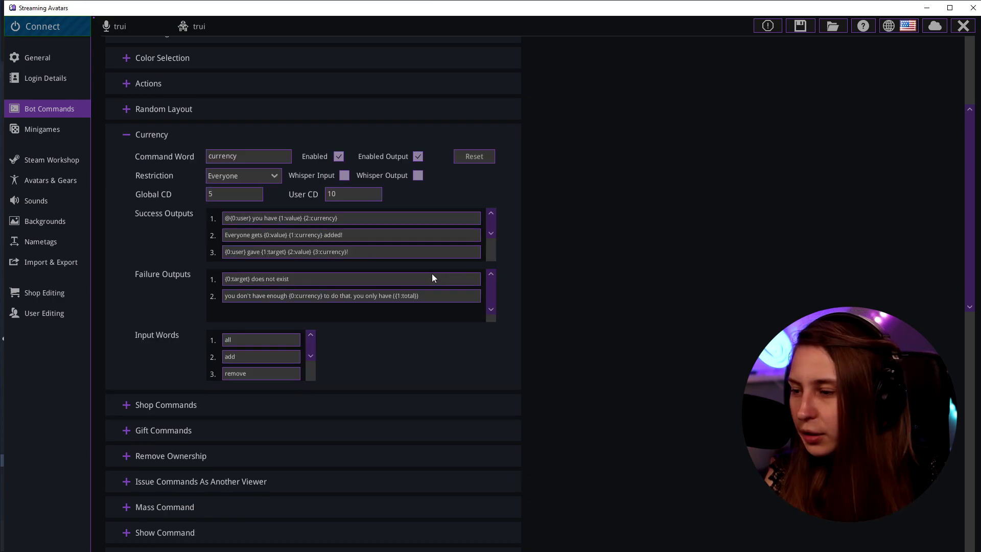
scroll(426, 285, down, 3)
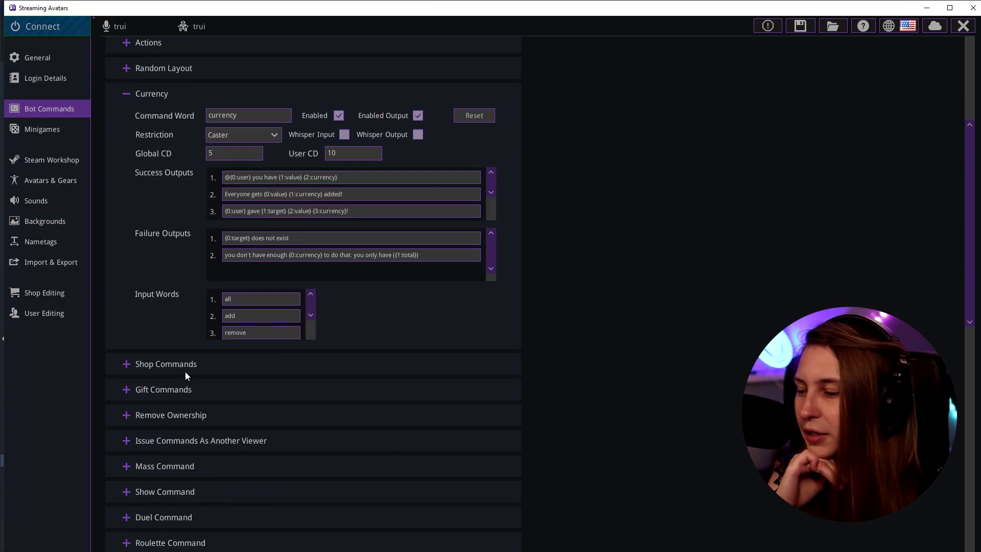
Expand the Gift Commands settings, review the outputs and input words, and reset the command to its defaults
click(125, 390)
scroll(220, 218, down, 11)
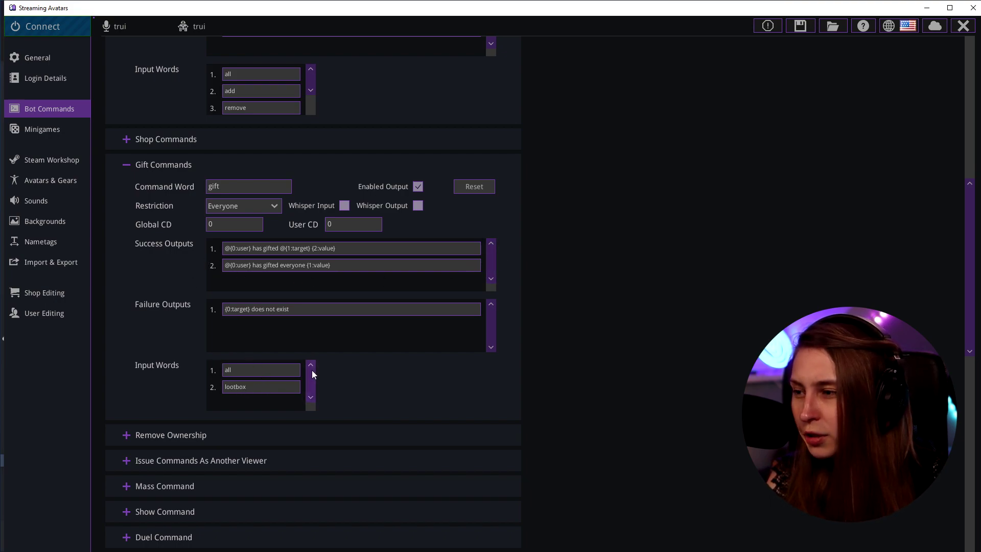
scroll(312, 373, up, 1)
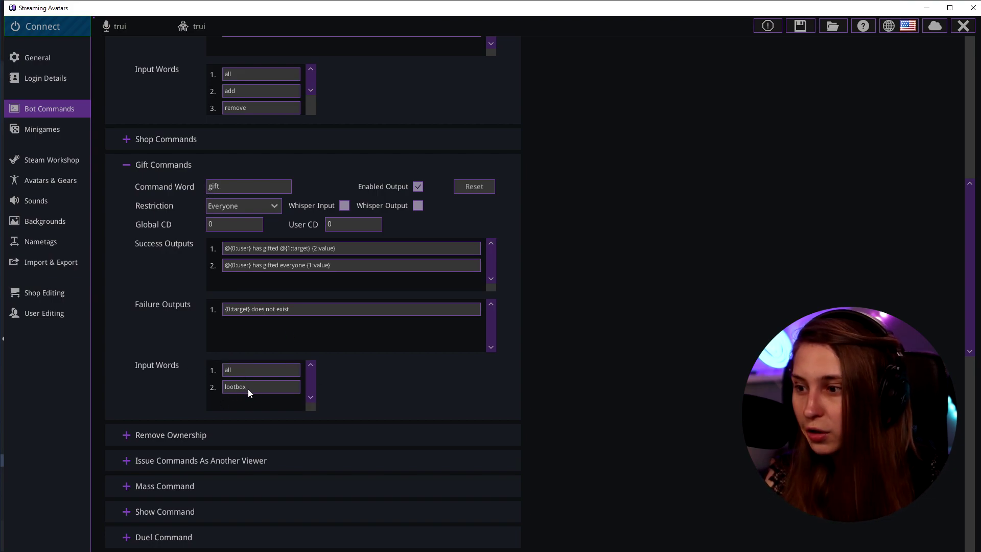
scroll(311, 378, down, 1)
scroll(317, 414, up, 2)
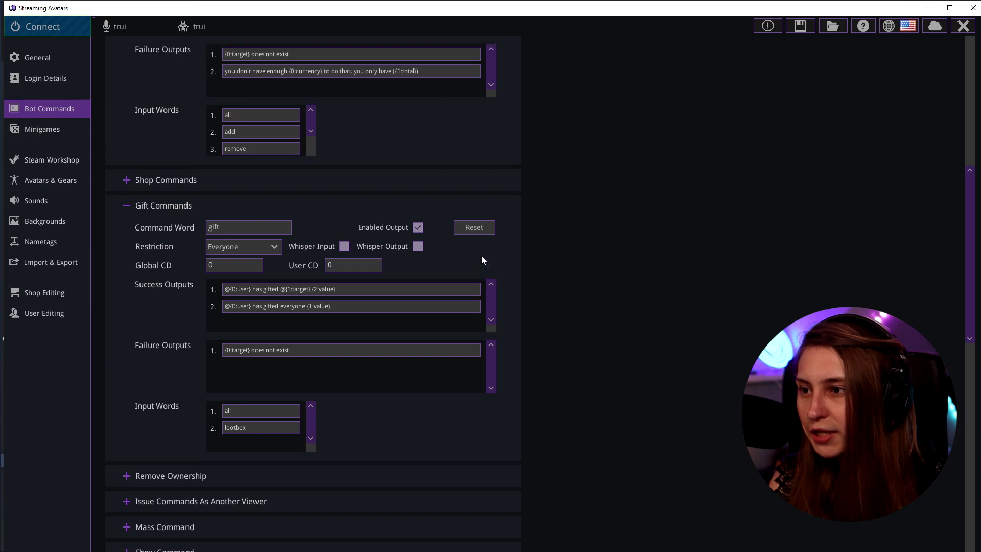
click(473, 231)
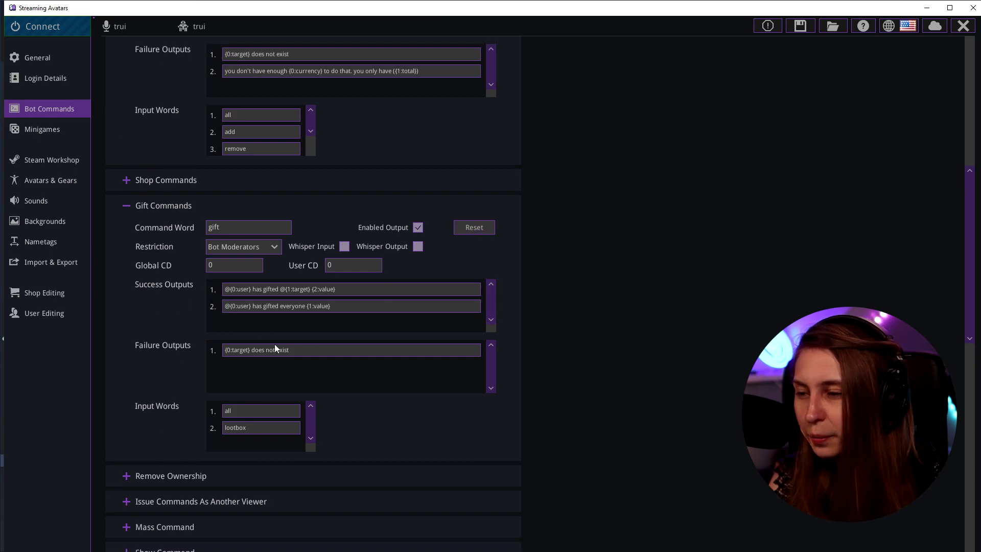
scroll(546, 348, up, 5)
scroll(271, 305, down, 5)
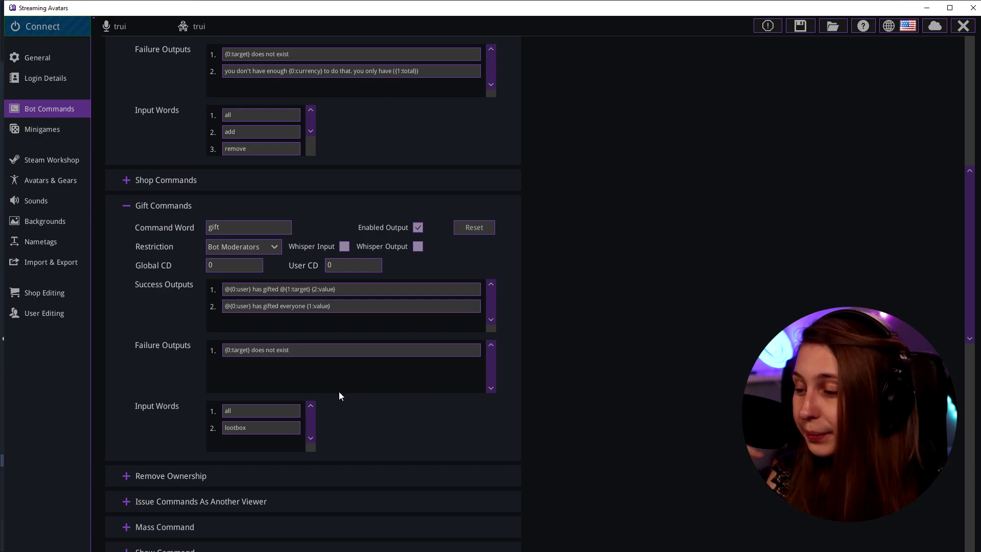
Expand the Shop Commands settings and examine the command word, cooldowns, outputs and input words
scroll(342, 394, up, 3)
click(126, 282)
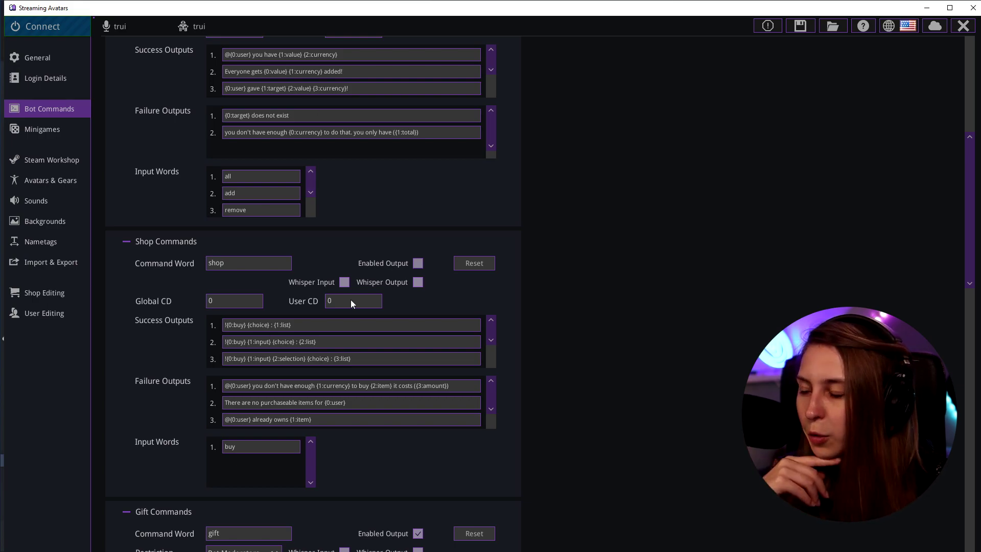
scroll(542, 284, down, 1)
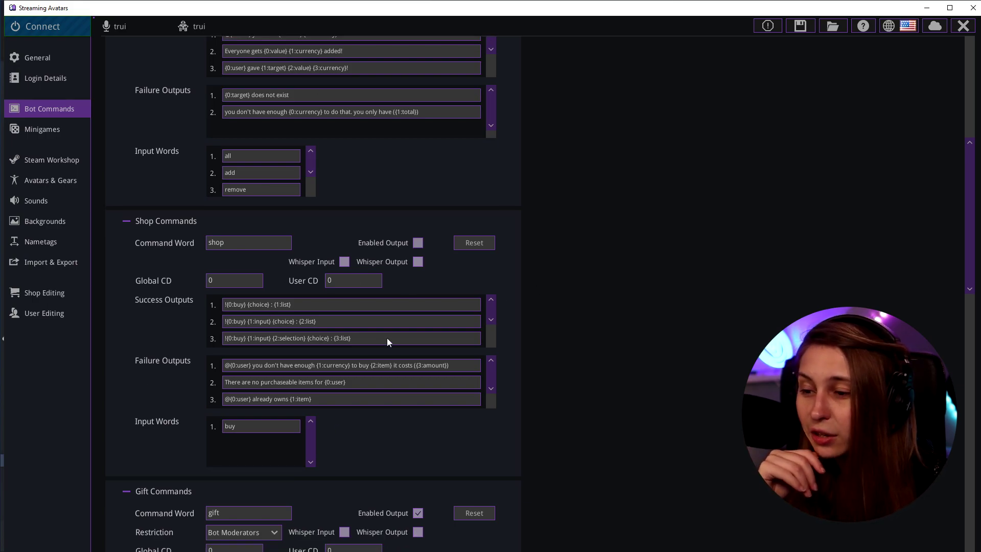
scroll(559, 341, down, 1)
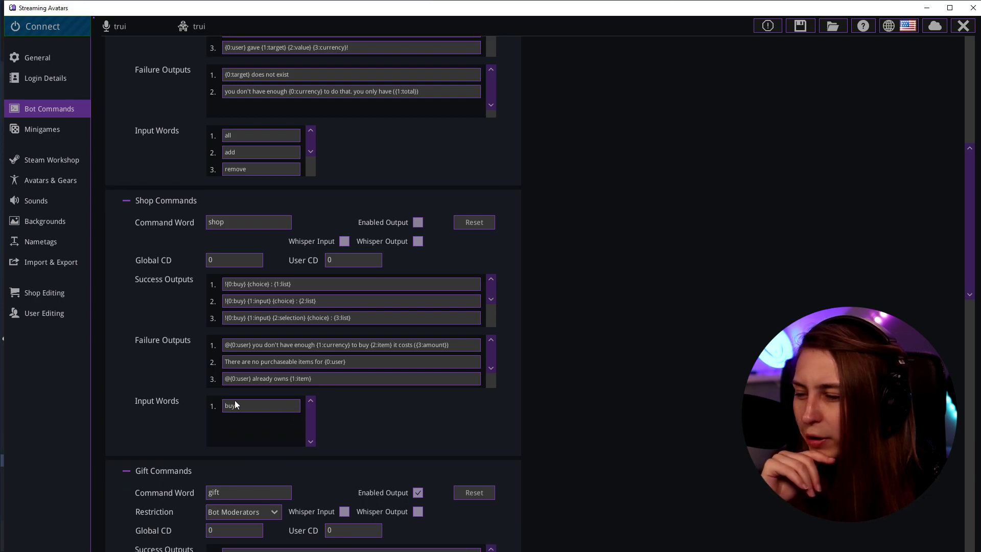